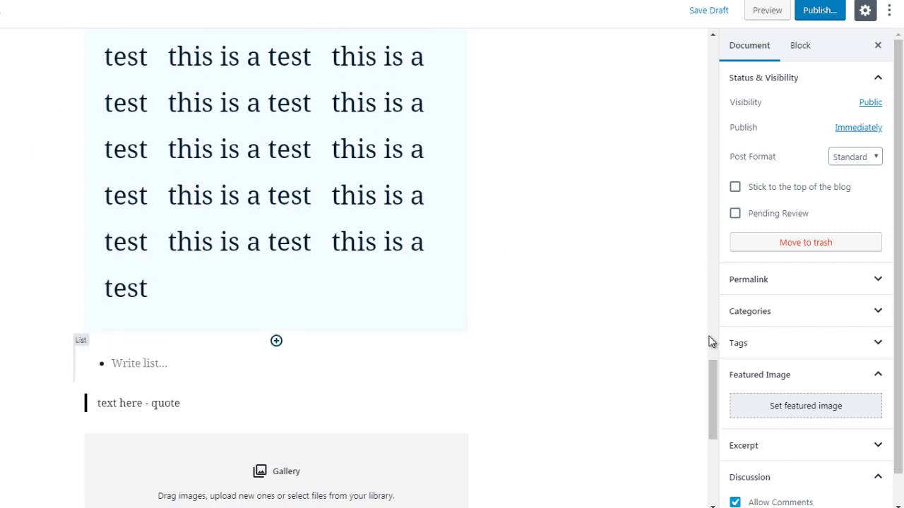
click(276, 341)
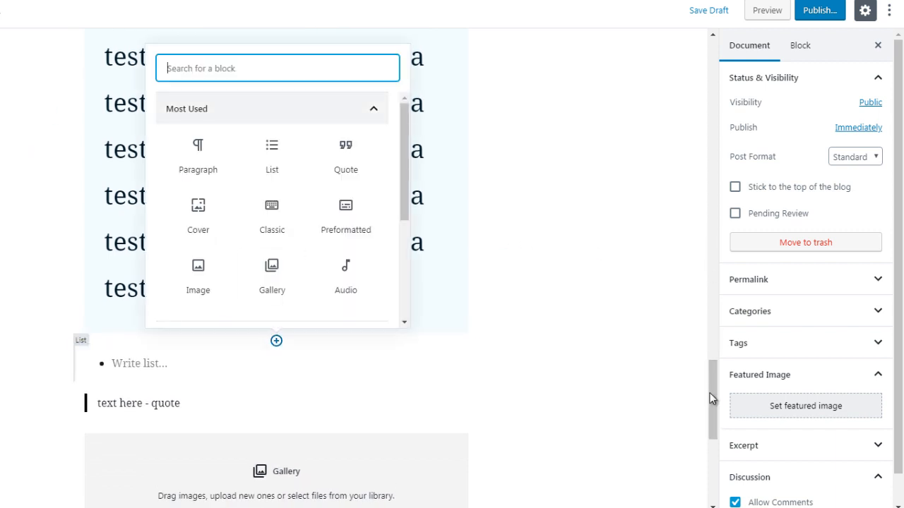
click(374, 109)
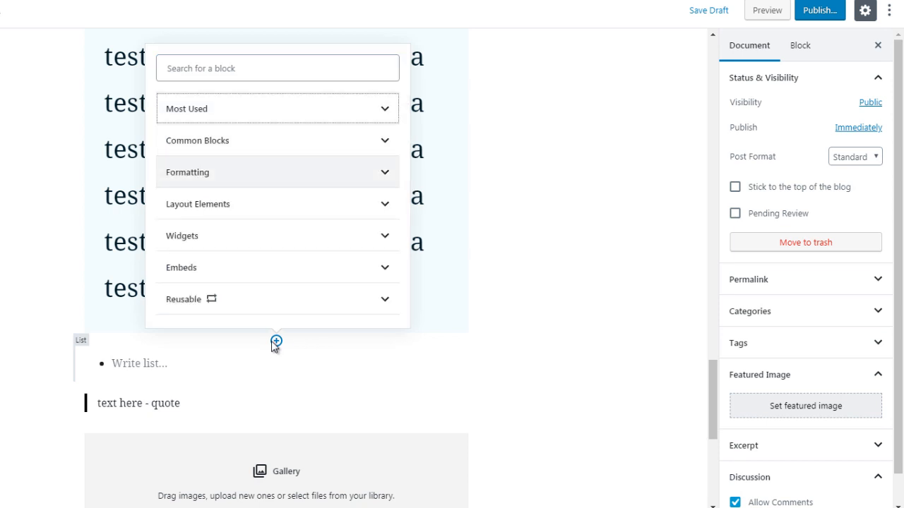
click(324, 204)
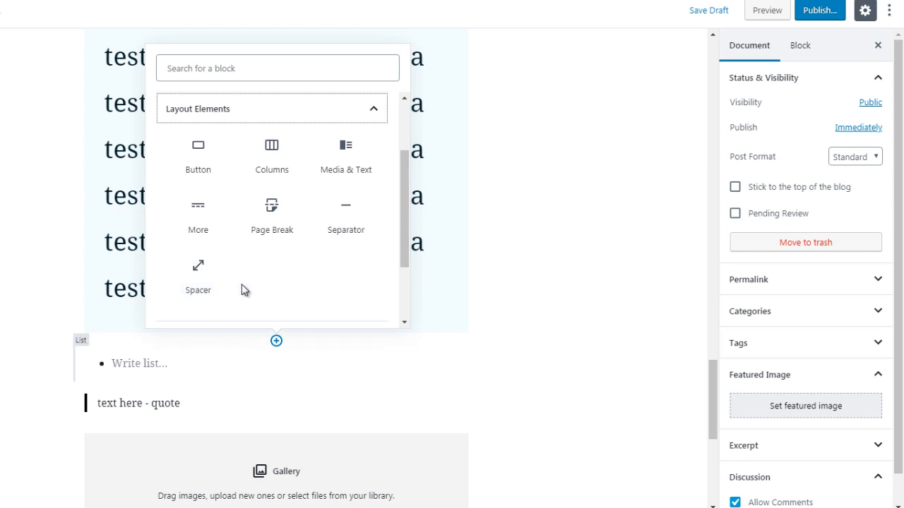
click(191, 149)
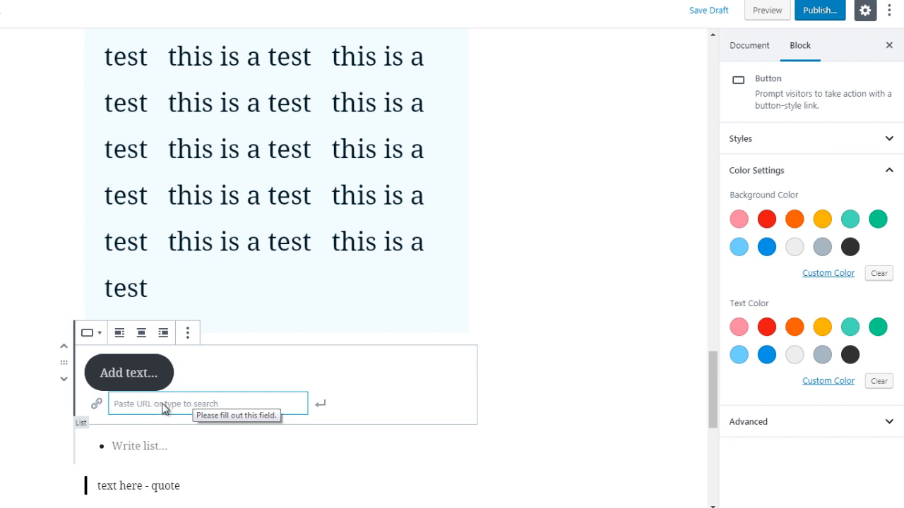
text(www.google.com)
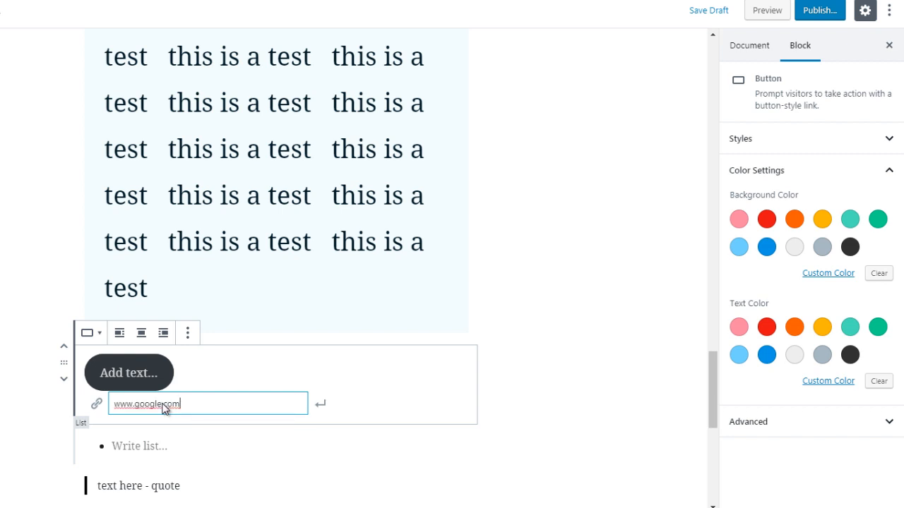
click(321, 404)
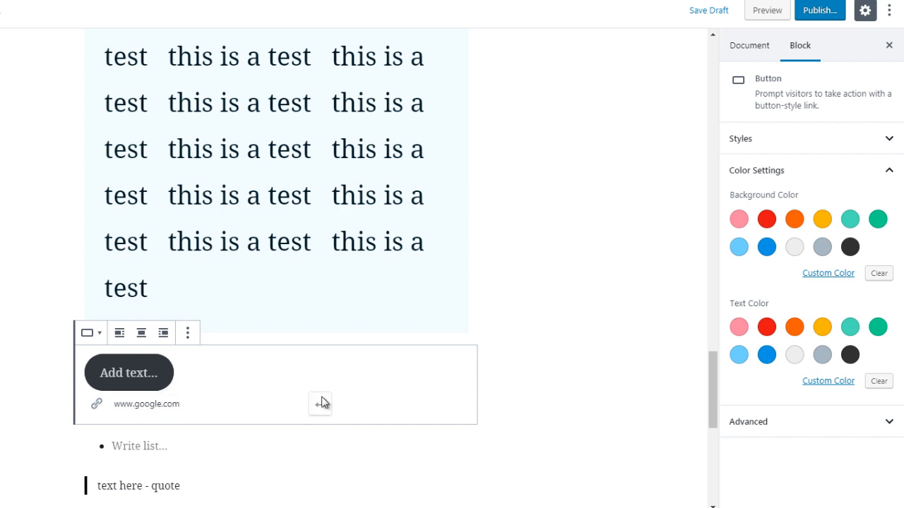
click(574, 332)
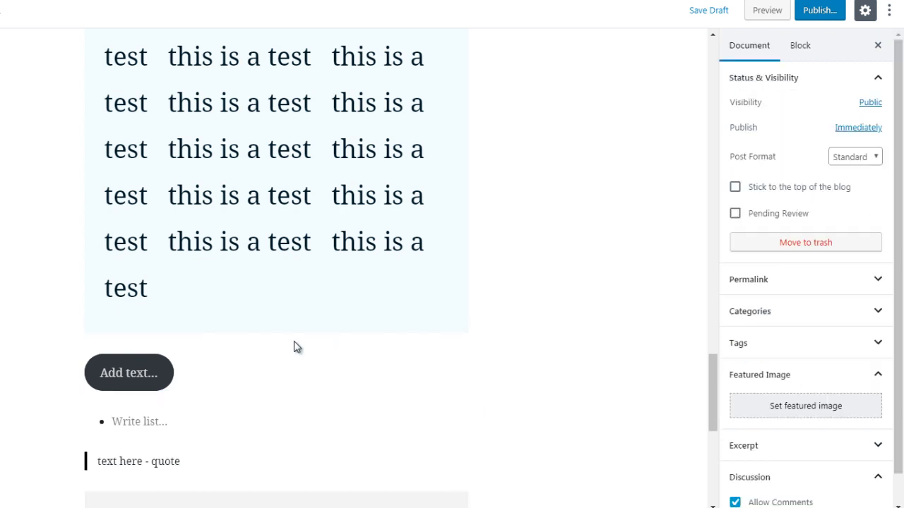
Step: Label the new button "Email Me Here"
click(227, 367)
click(50, 376)
mouse_move(135, 374)
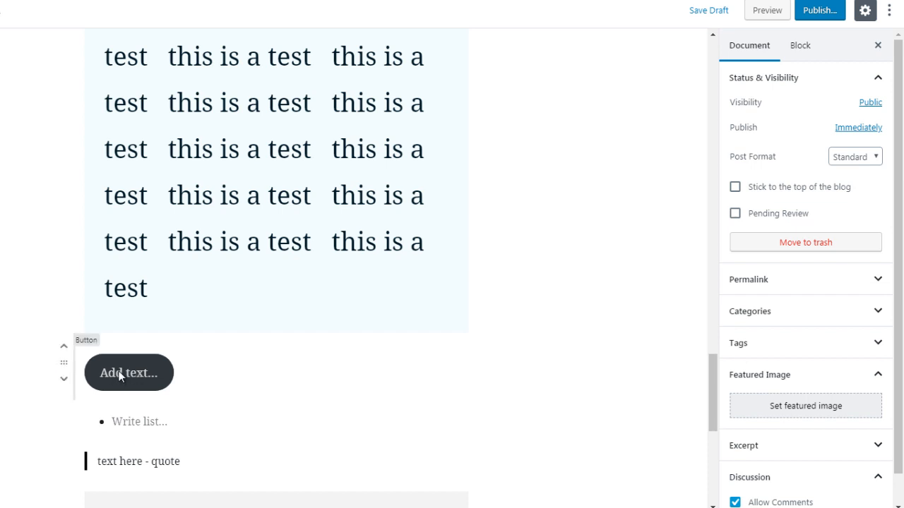
click(120, 376)
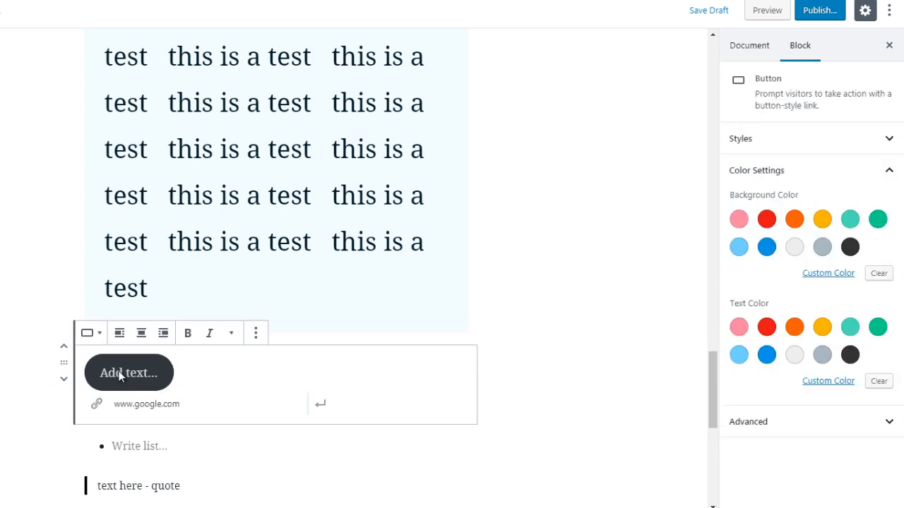
text(ppp)
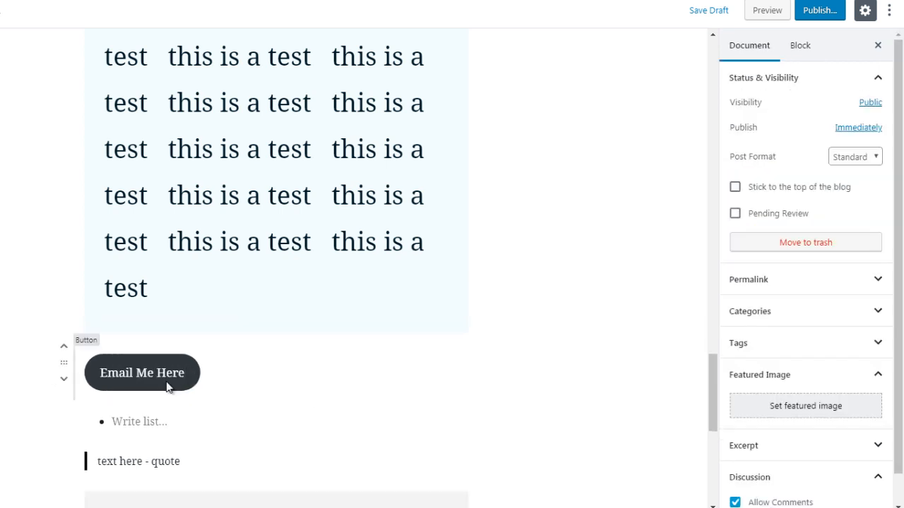
Step: Try green and orange backgrounds on the "Email Me Here" button, settling on a light gray background with dark text
click(222, 380)
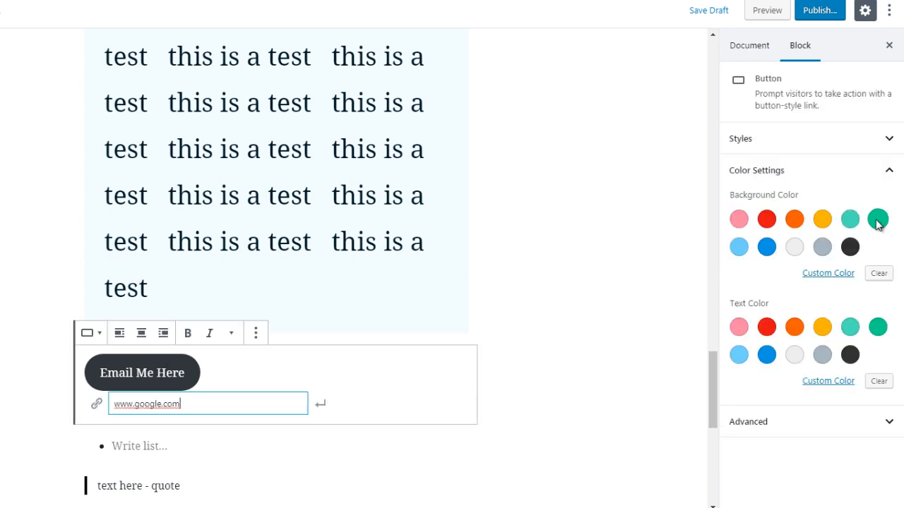
click(879, 222)
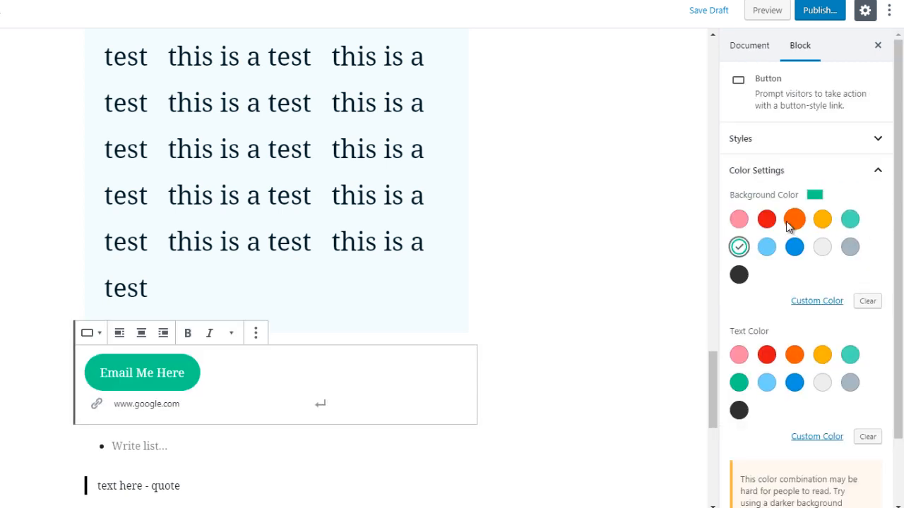
click(791, 222)
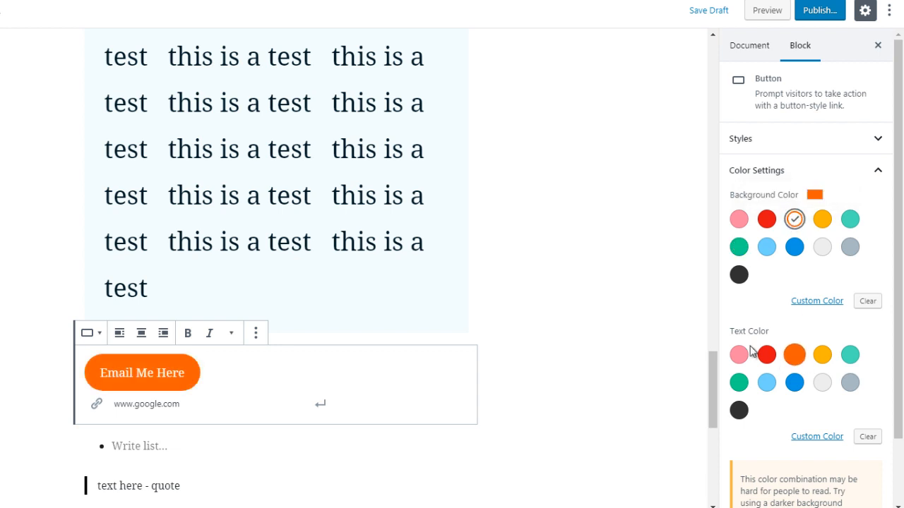
click(826, 385)
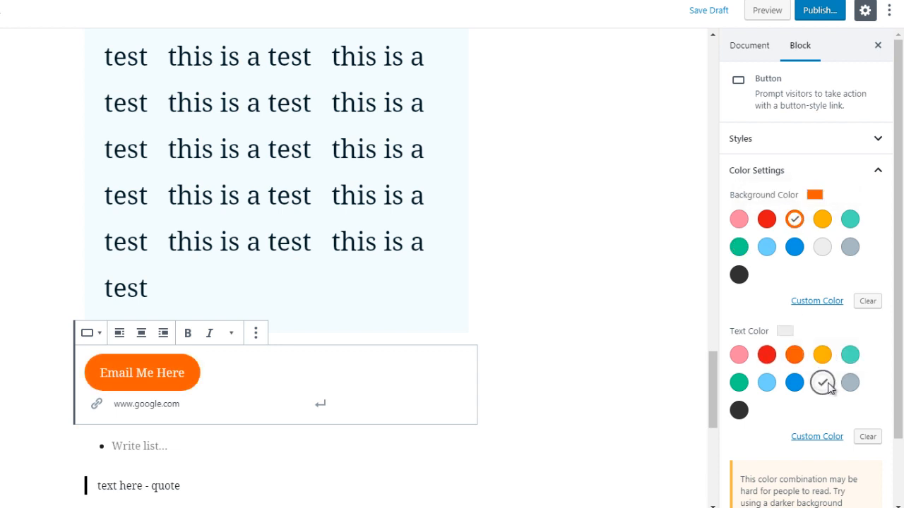
click(737, 412)
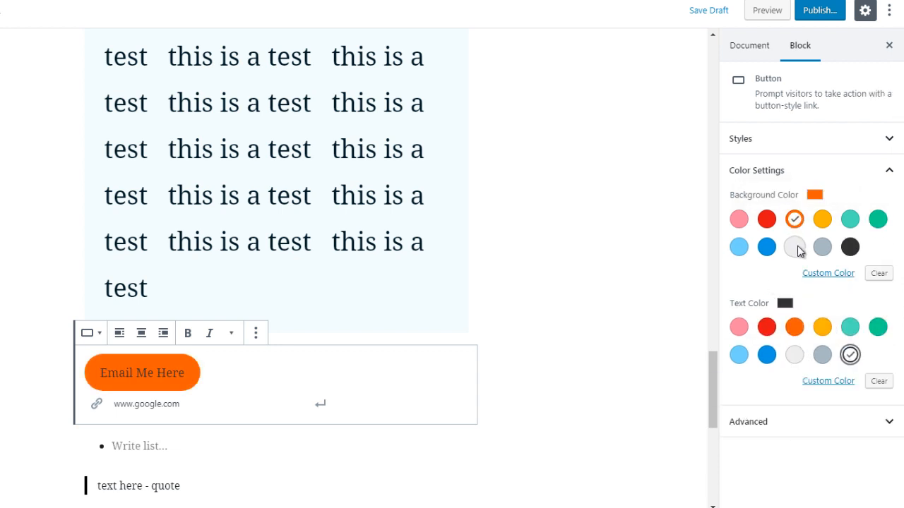
click(795, 248)
click(545, 301)
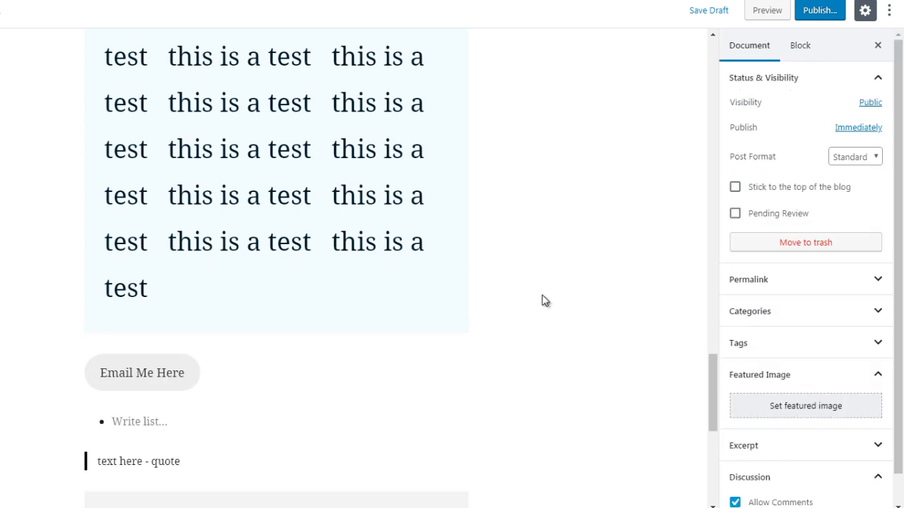
Step: Insert a Columns block directly above the "Email Me Here" button
click(276, 342)
click(283, 115)
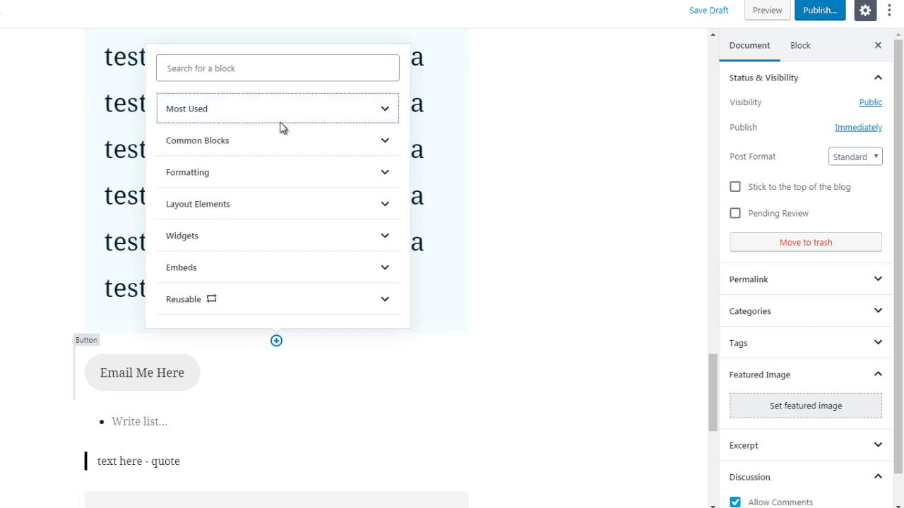
click(280, 210)
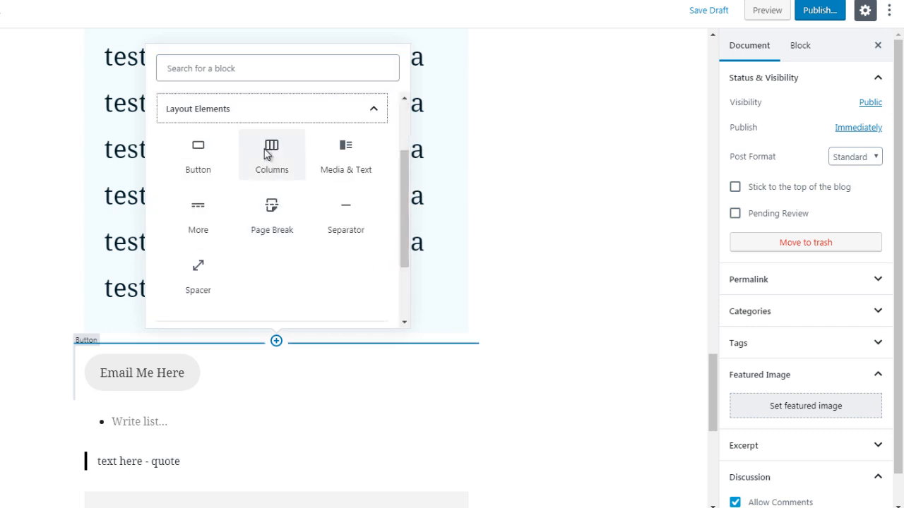
click(270, 154)
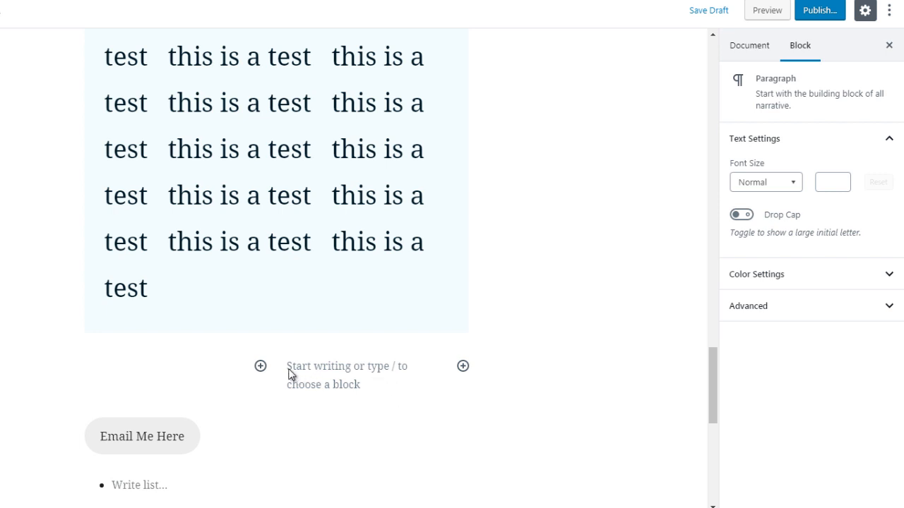
click(261, 367)
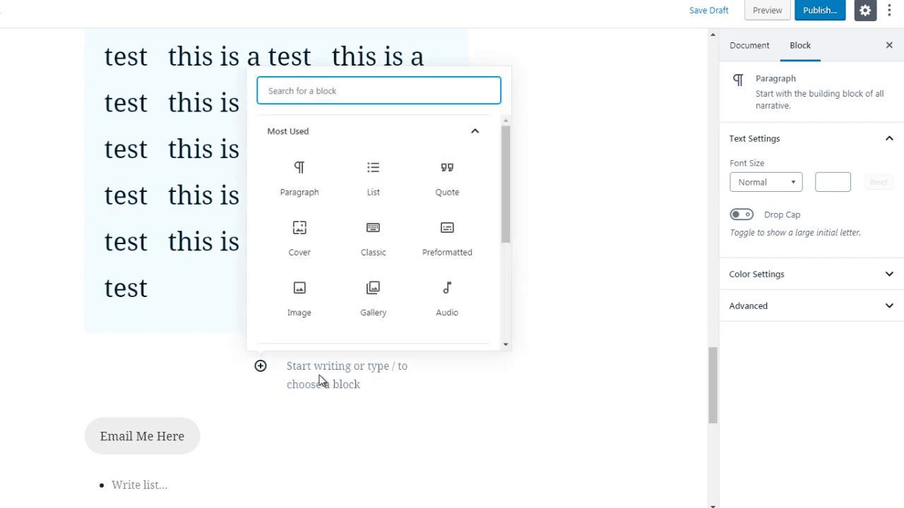
click(394, 377)
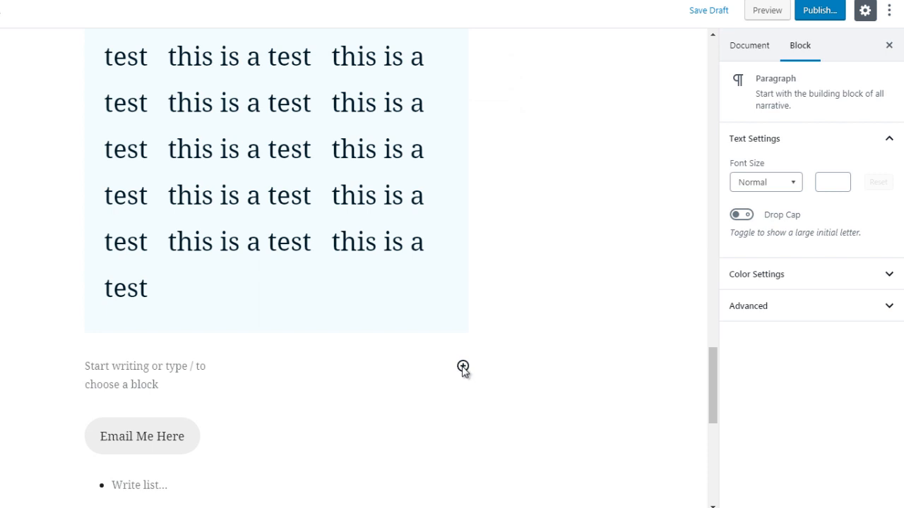
Step: Add a Media & Text block in the second column of the Columns block
click(276, 405)
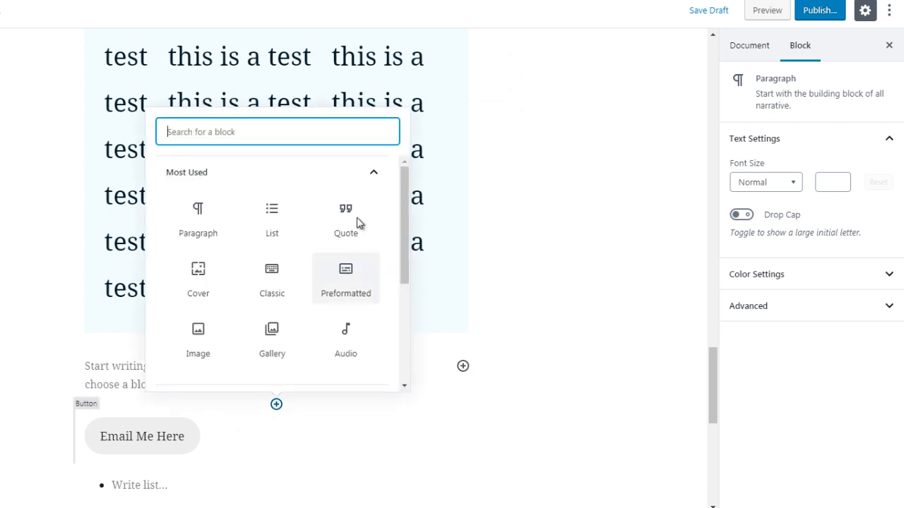
click(347, 176)
click(271, 267)
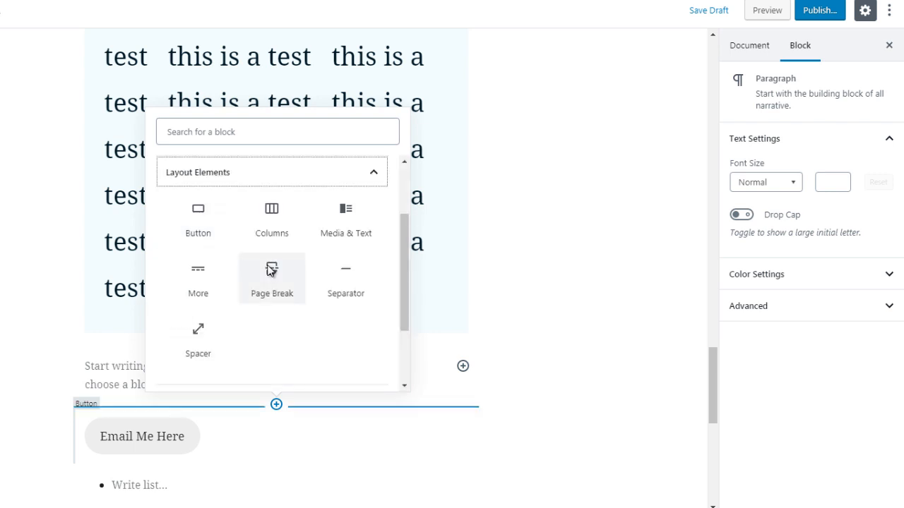
click(351, 233)
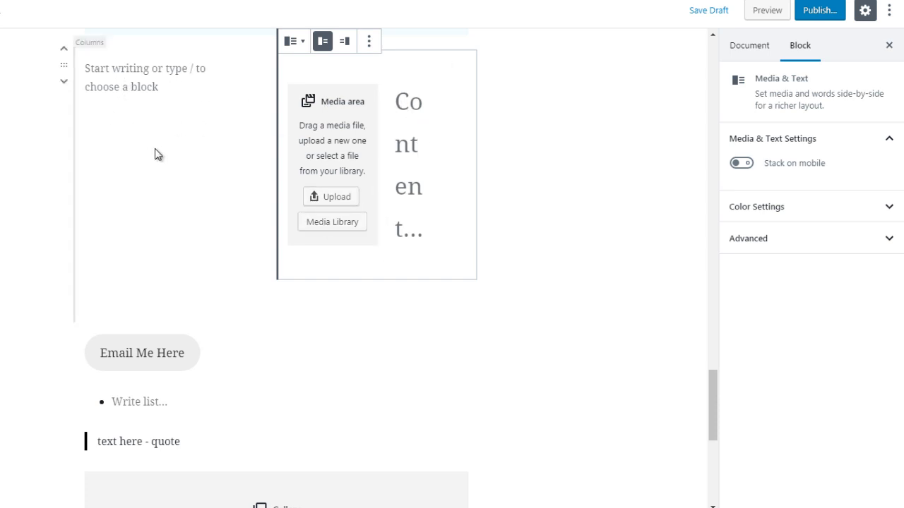
Step: Insert a More block between the Columns block and the "Email Me Here" button
click(276, 321)
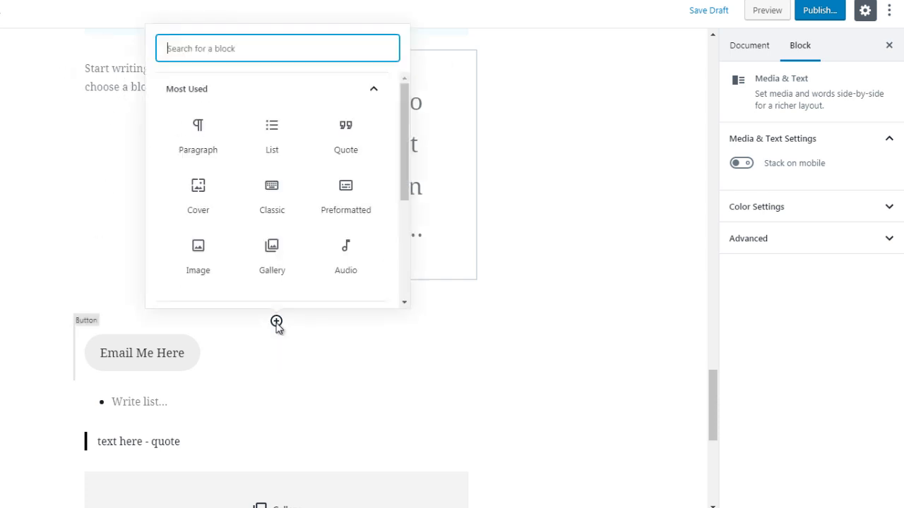
click(262, 88)
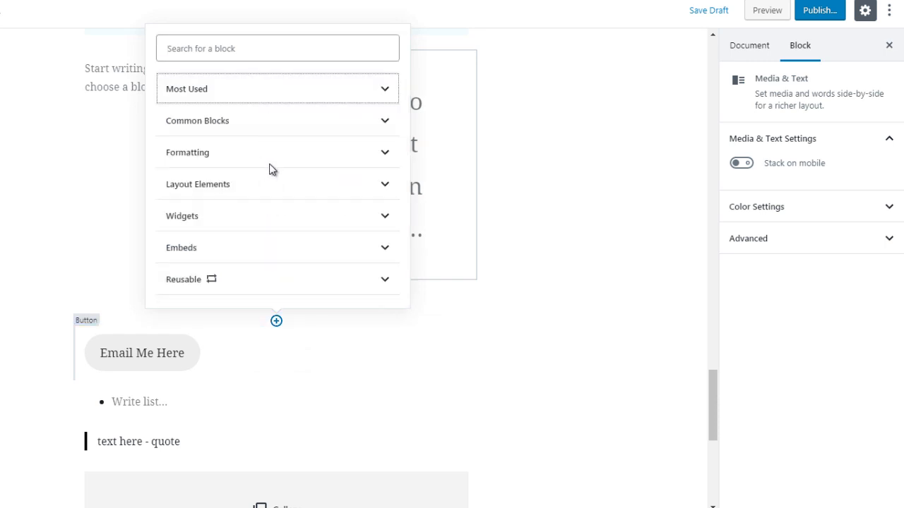
click(326, 183)
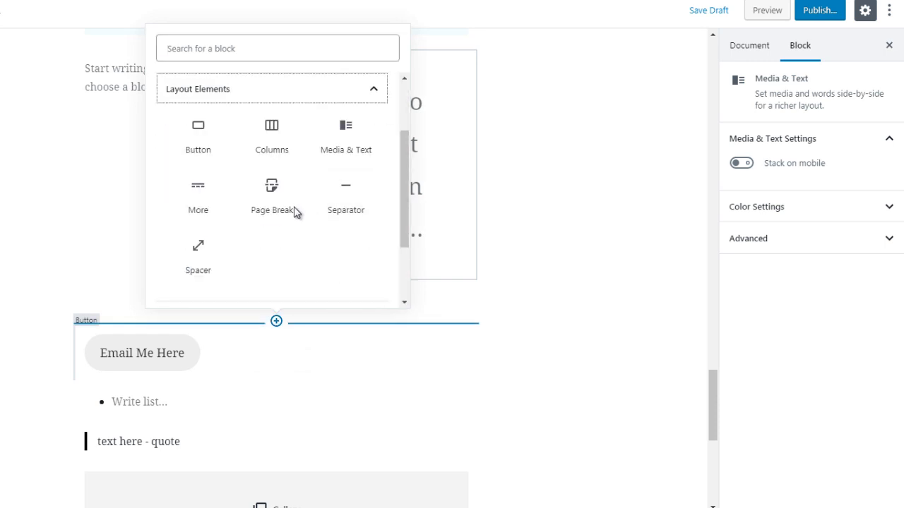
click(196, 201)
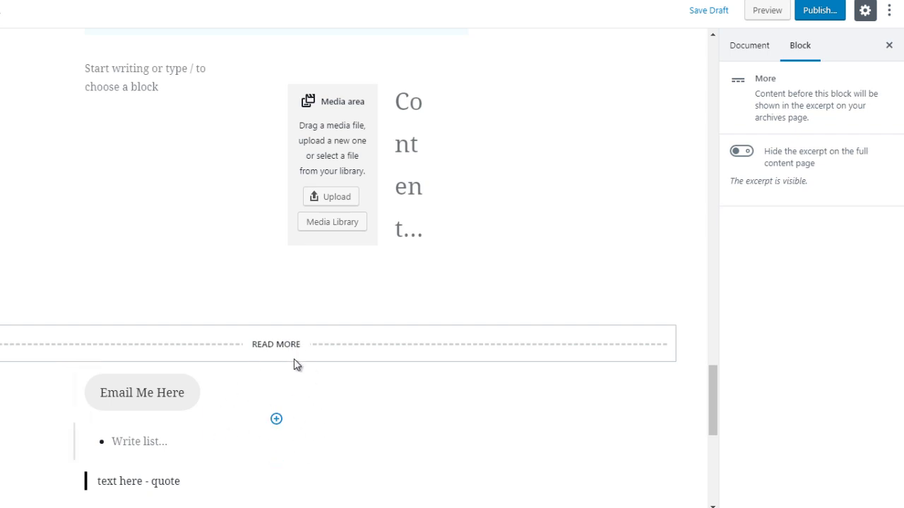
Step: Insert a Page Break block between the Read More divider and the "Email Me Here" button
click(276, 362)
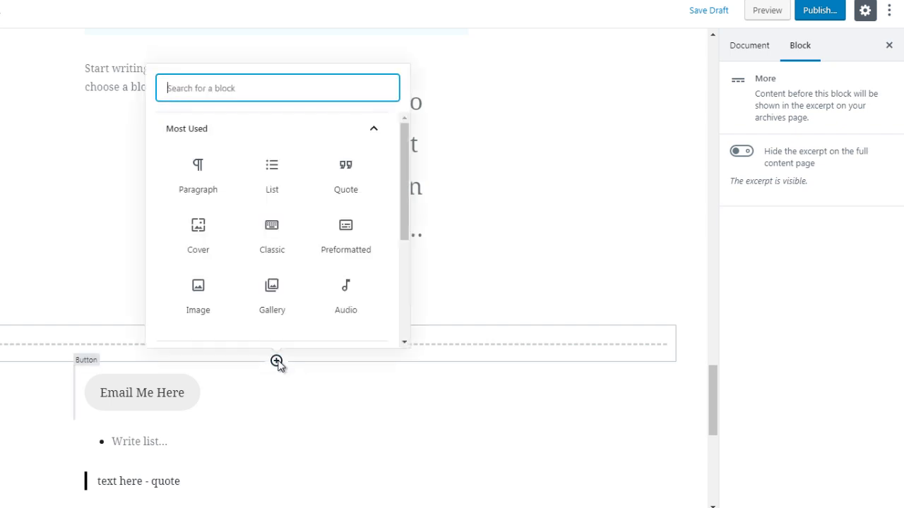
click(326, 134)
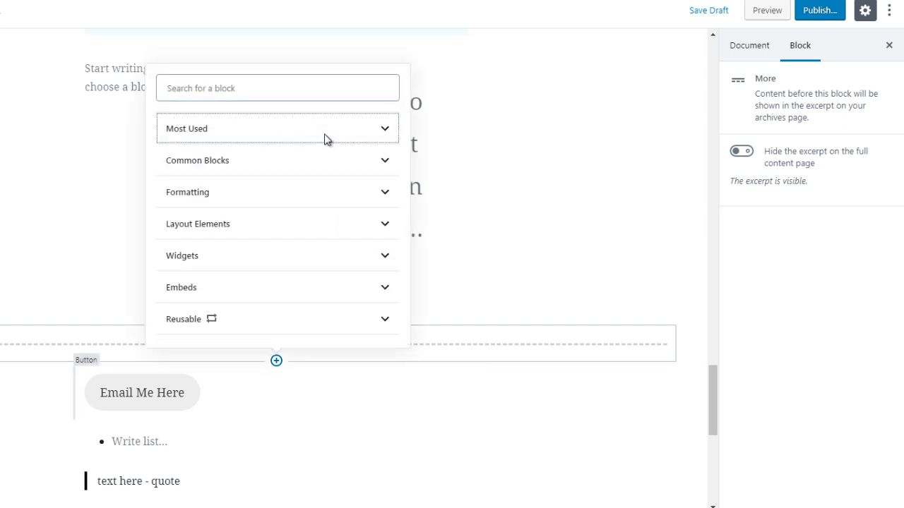
click(295, 225)
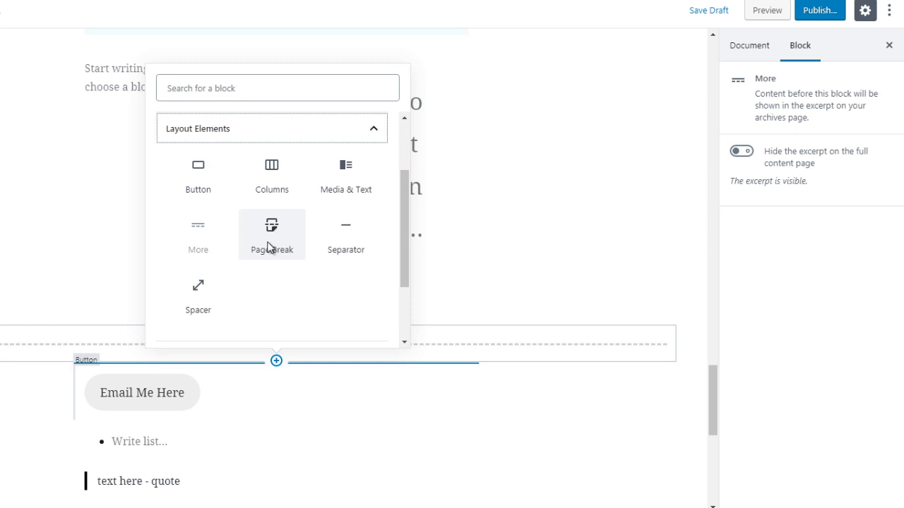
click(271, 247)
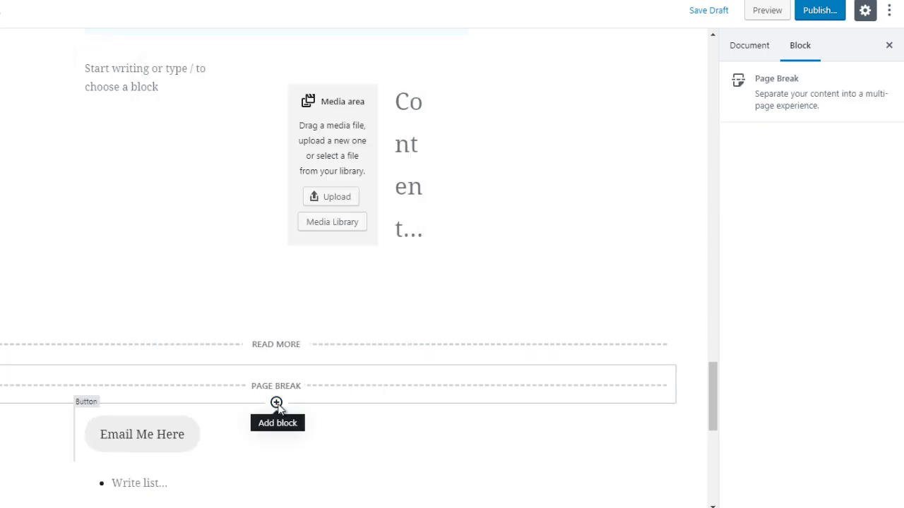
Step: Insert a Separator block between the Page Break block and the "Email Me Here" button
click(276, 404)
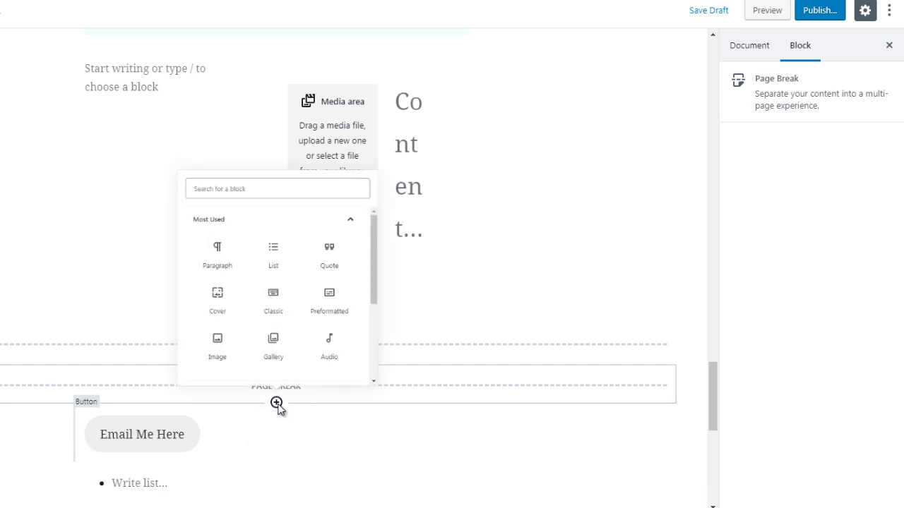
click(299, 182)
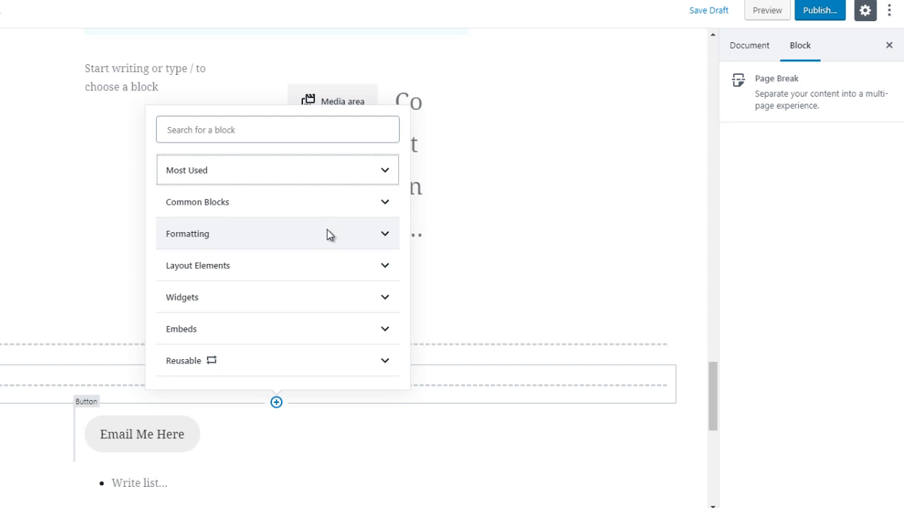
click(321, 263)
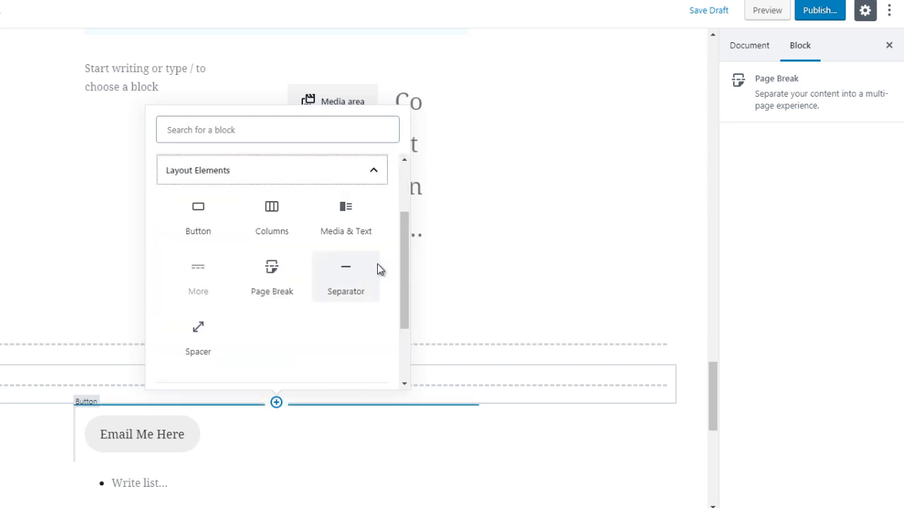
click(343, 278)
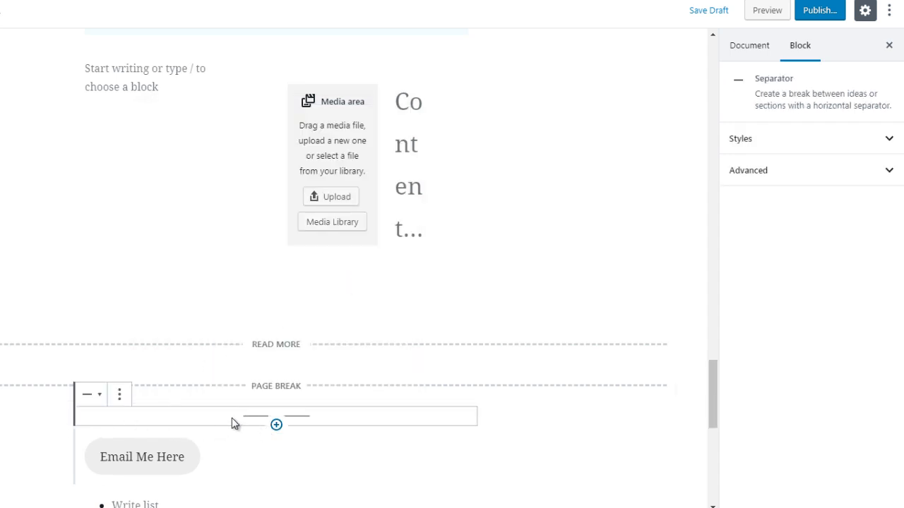
Step: Insert a Spacer block between the Columns block and the Read More divider and deselect it
click(276, 425)
scroll(373, 254, down, 1)
click(319, 223)
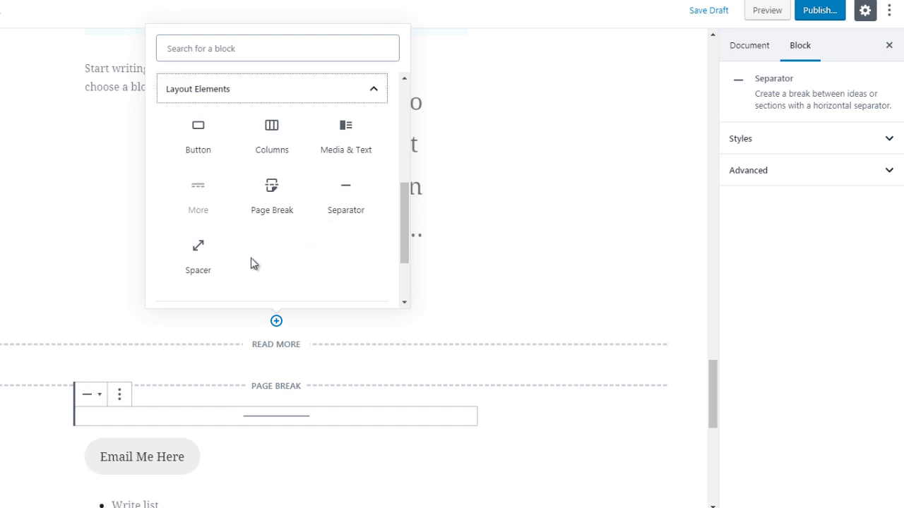
click(198, 256)
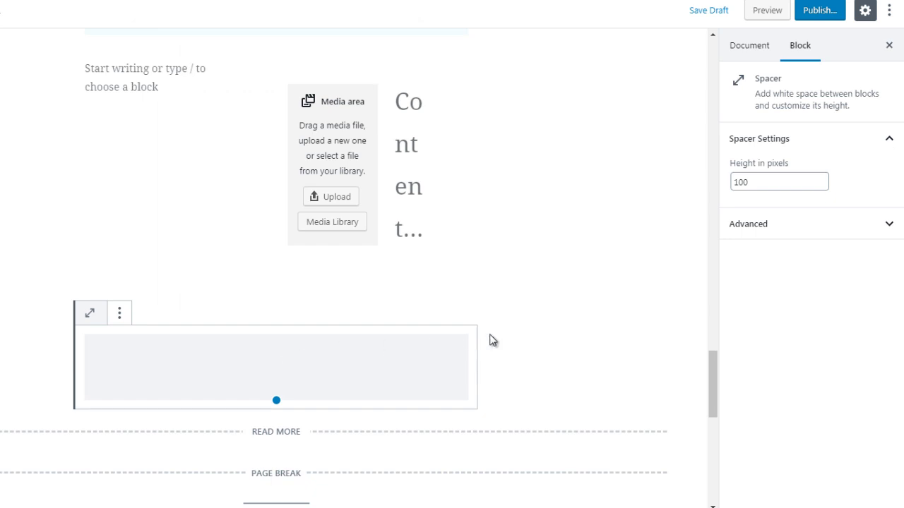
click(544, 361)
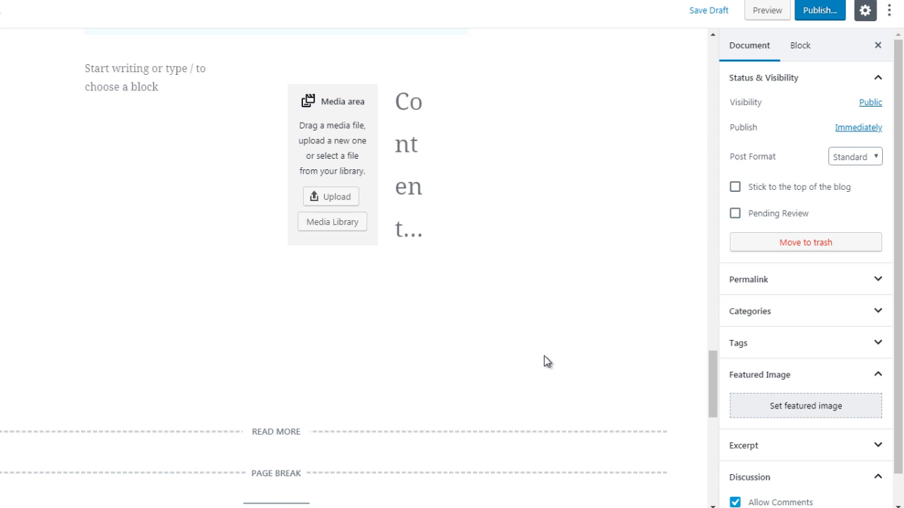
Step: Set the height of the Spacer block above the Read More divider to 50 pixels and deselect the block
click(304, 362)
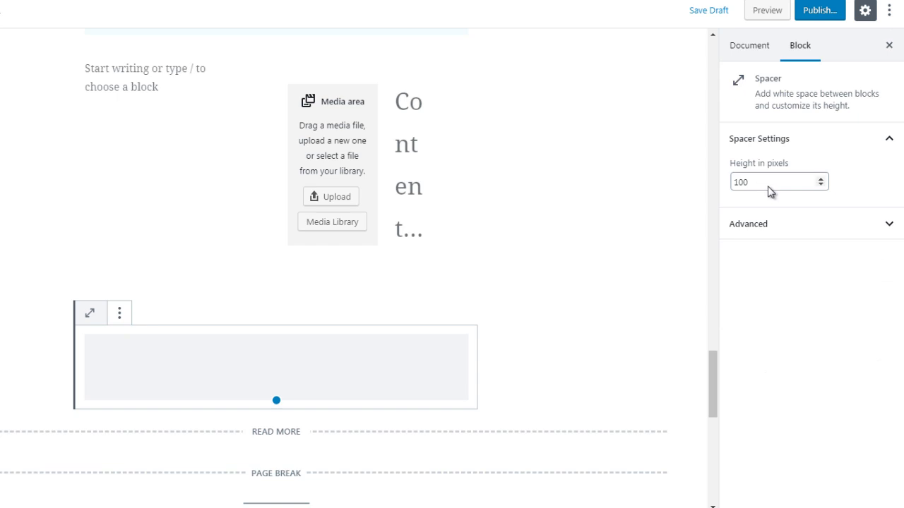
drag(767, 185, 730, 178)
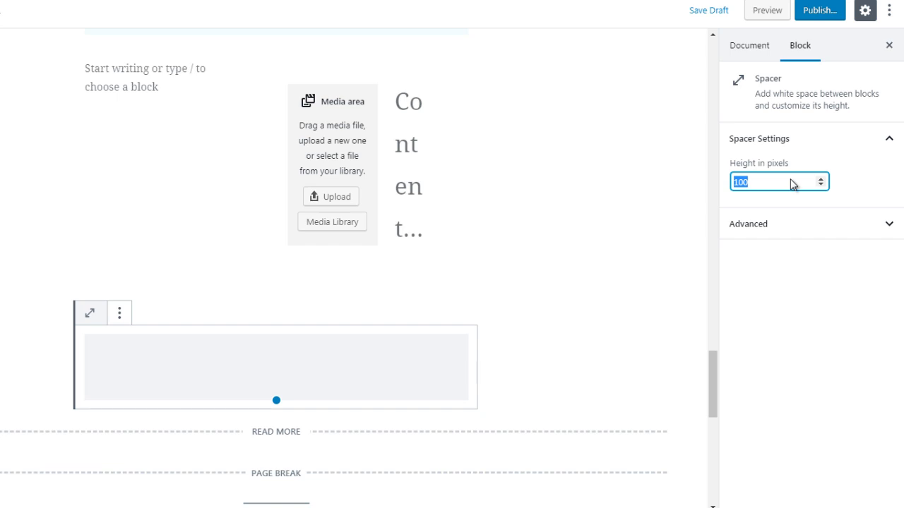
text(50)
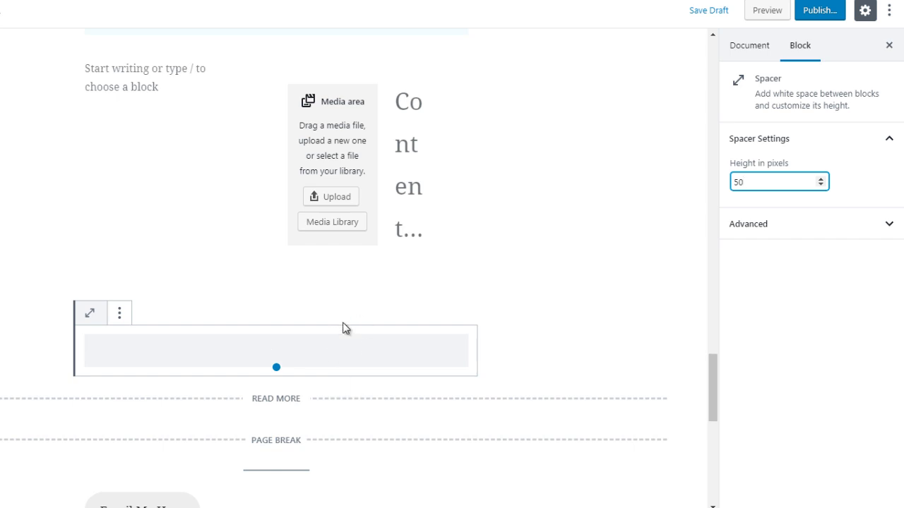
click(550, 294)
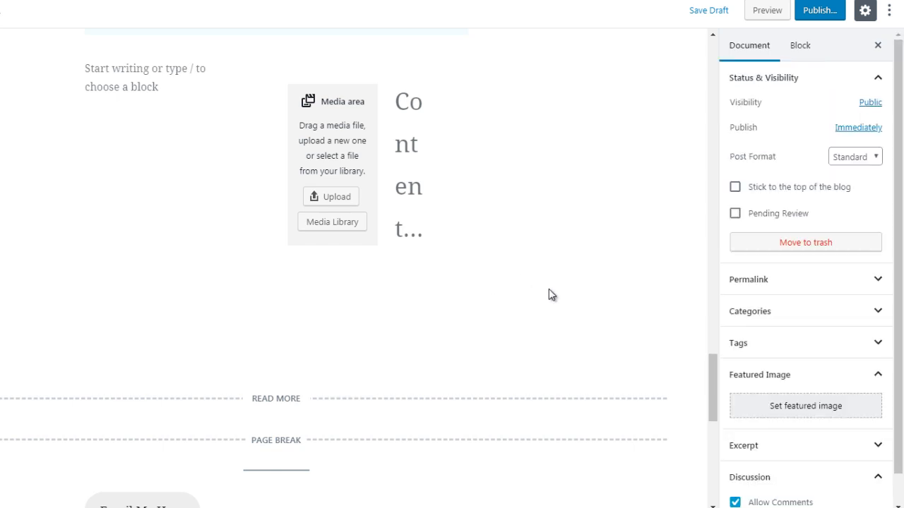